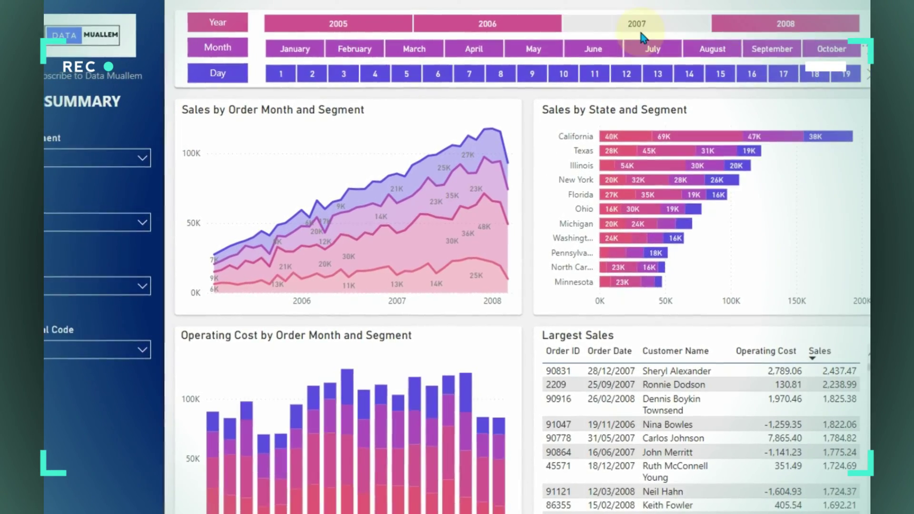
Filter the Overview page with the 2007, September and 15 slicer tiles.
{"action": "left_click", "coordinate": [681, 24]}
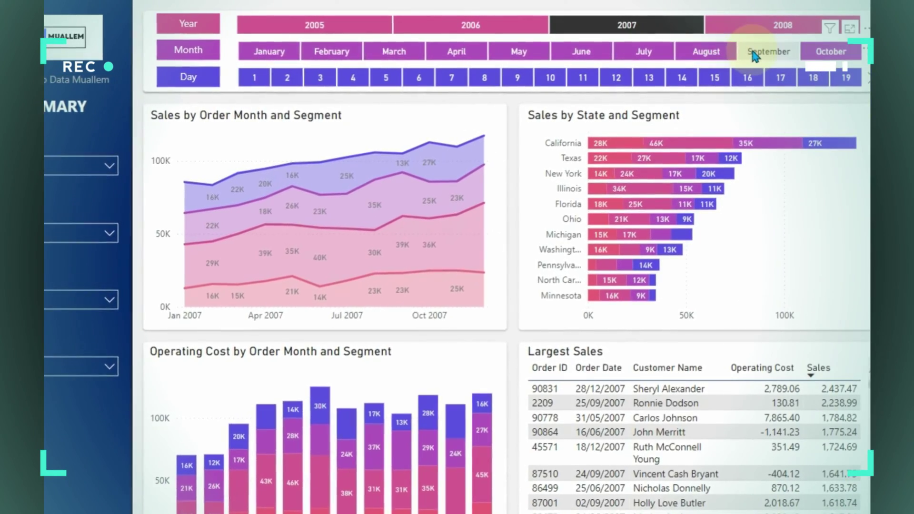
{"action": "left_click", "coordinate": [755, 53]}
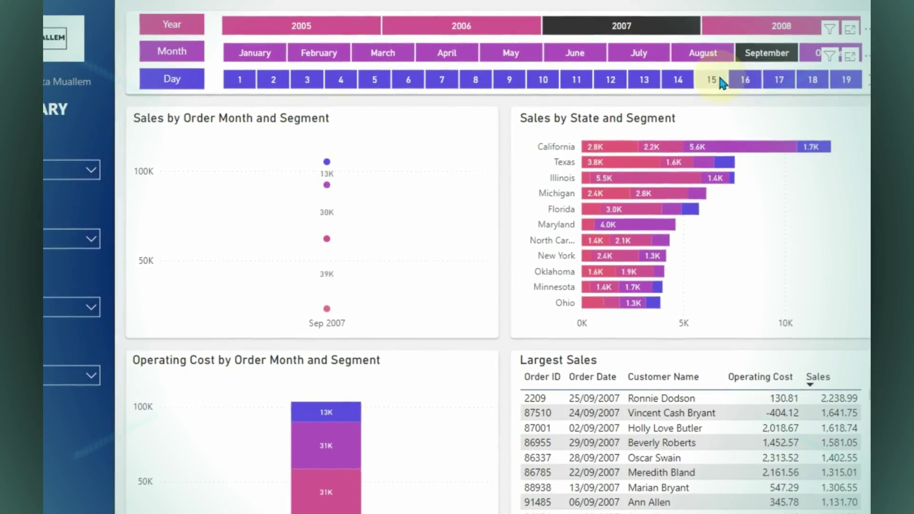
{"action": "left_click", "coordinate": [721, 83]}
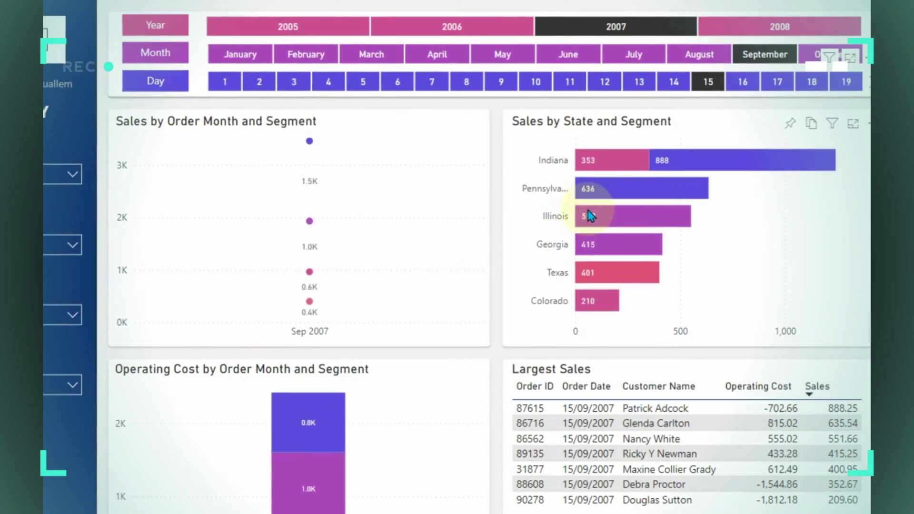
{"action": "mouse_move", "coordinate": [309, 142]}
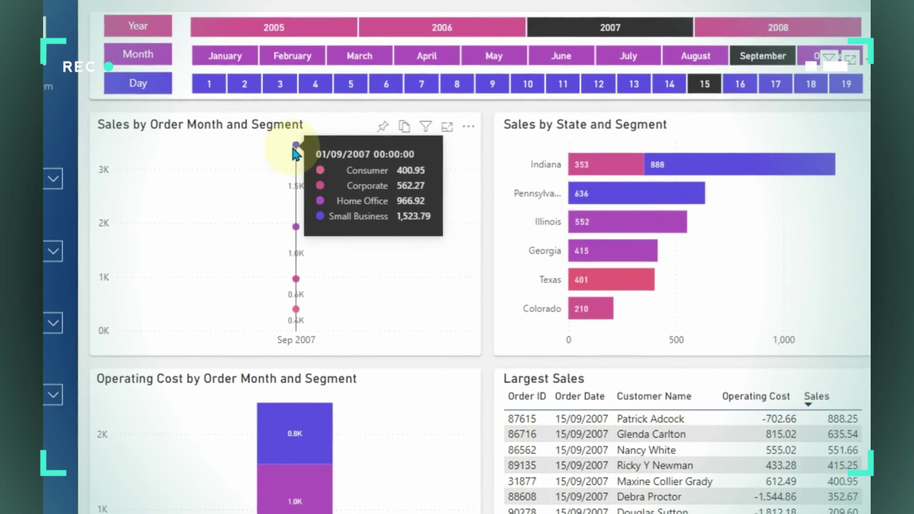
{"action": "mouse_move", "coordinate": [277, 498]}
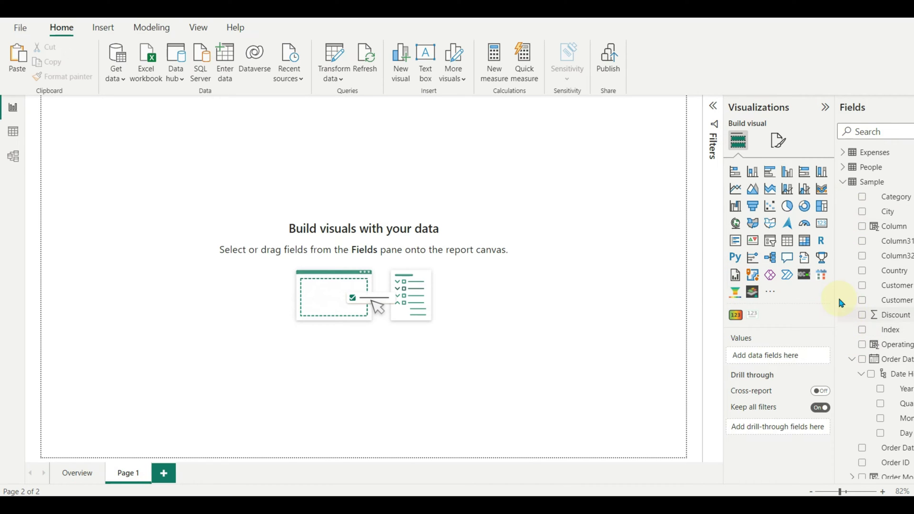
Add an Order Date Year visual to Page 1, reposition it and convert it to a slicer.
{"action": "left_click_drag", "start_coordinate": [834, 282], "coordinate": [800, 281]}
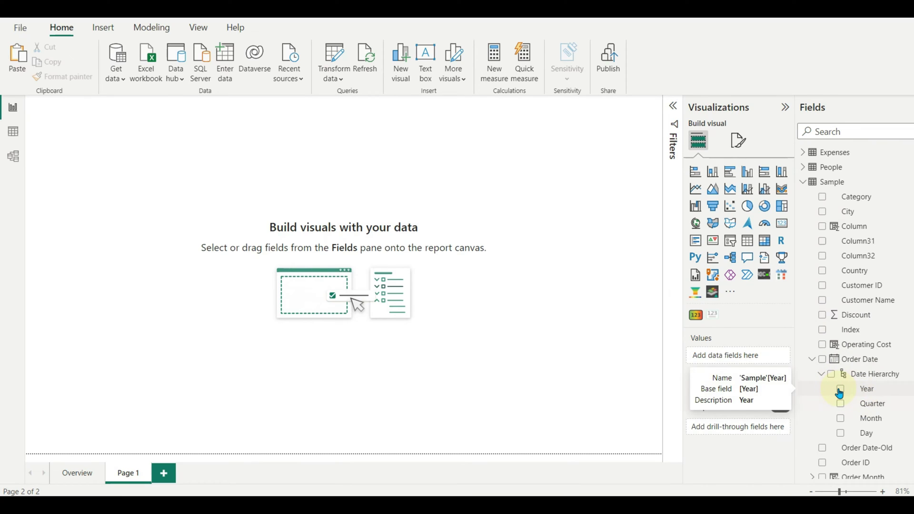
{"action": "left_click", "coordinate": [840, 389]}
{"action": "left_click_drag", "start_coordinate": [181, 263], "coordinate": [287, 281]}
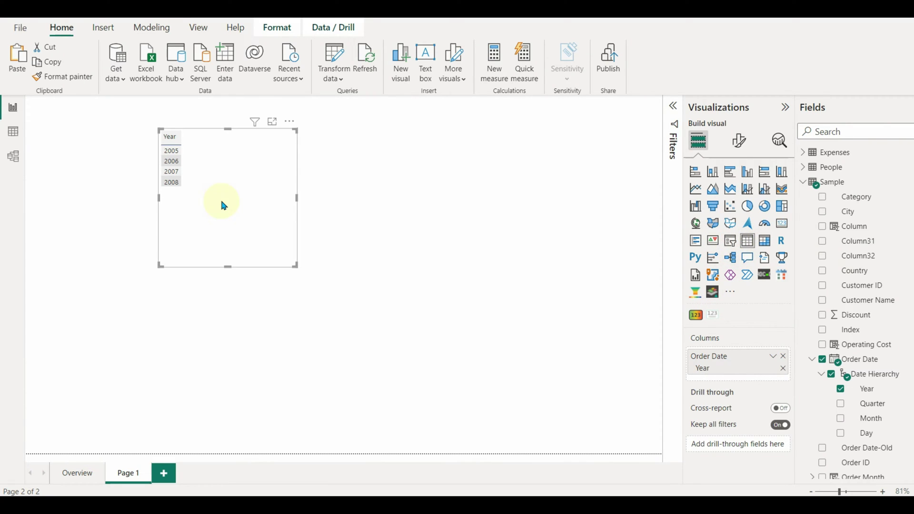
{"action": "left_click", "coordinate": [730, 244]}
Try the checkbox list type, then return the Year slicer to a Between range slider.
{"action": "left_click", "coordinate": [288, 136]}
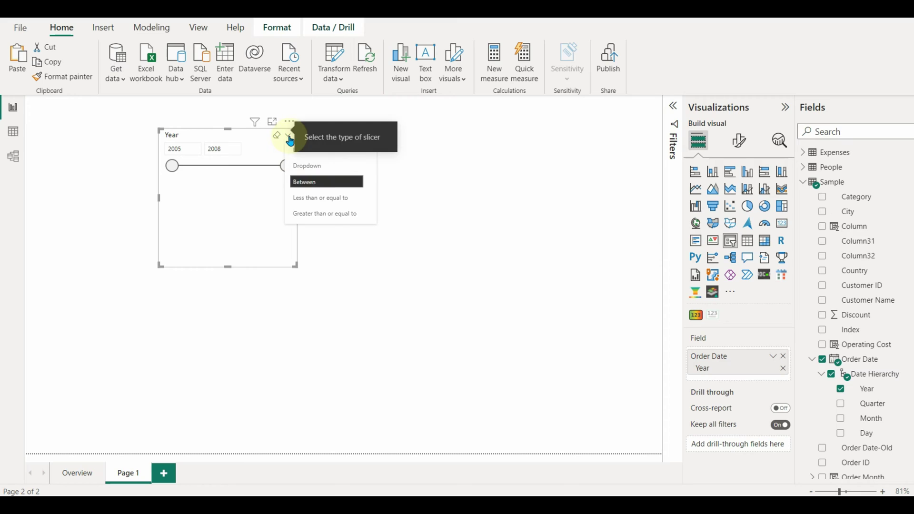
{"action": "left_click", "coordinate": [416, 155]}
{"action": "left_click", "coordinate": [292, 137]}
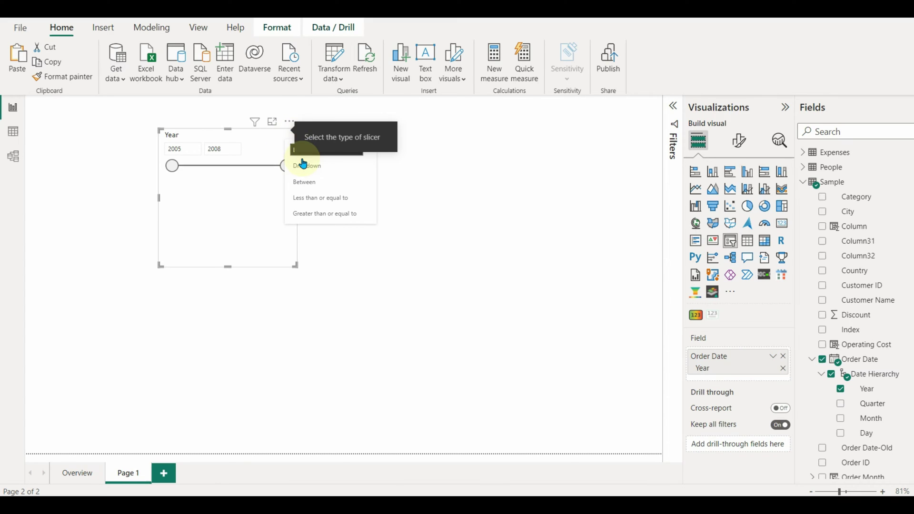
{"action": "left_click", "coordinate": [296, 158]}
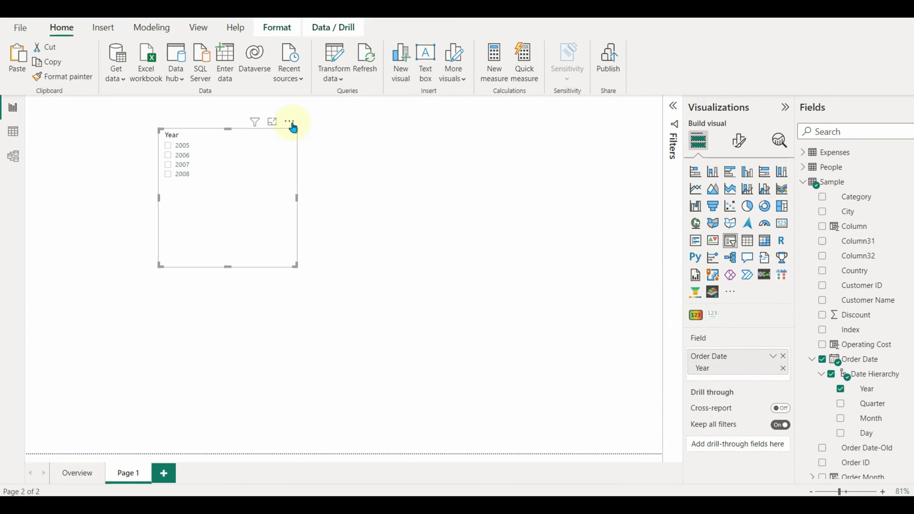
{"action": "left_click", "coordinate": [290, 139]}
{"action": "left_click", "coordinate": [305, 182]}
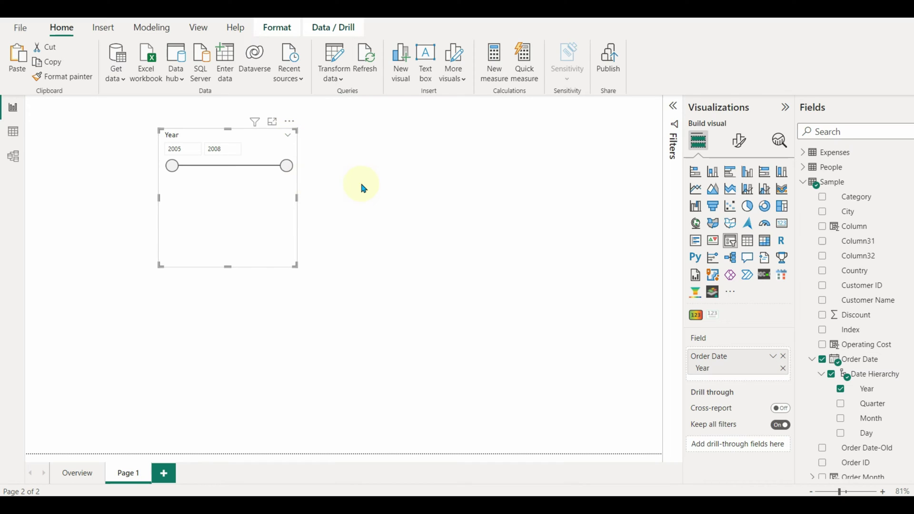
{"action": "left_click", "coordinate": [738, 143]}
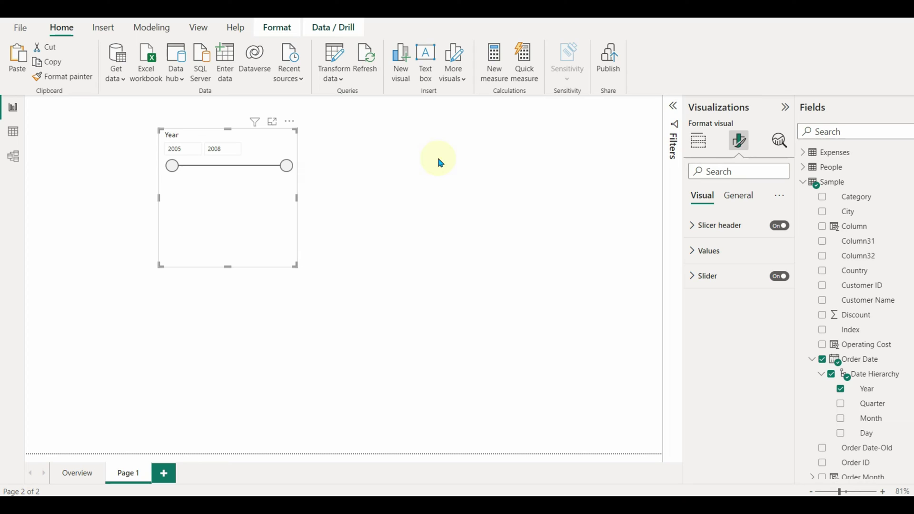
Make the Year slicer a horizontal list of 2005–2008 tiles stretched wide and short along the top.
{"action": "left_click", "coordinate": [284, 139]}
{"action": "left_click", "coordinate": [309, 150]}
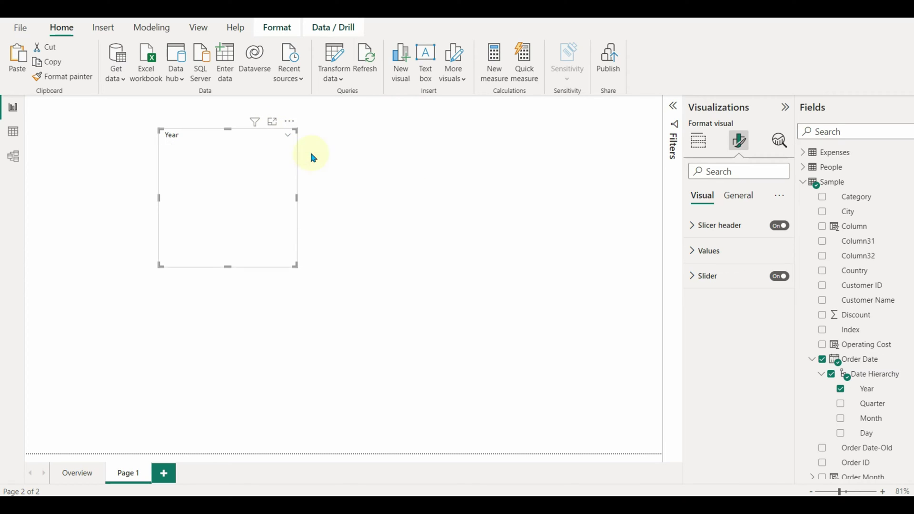
{"action": "left_click", "coordinate": [735, 224]}
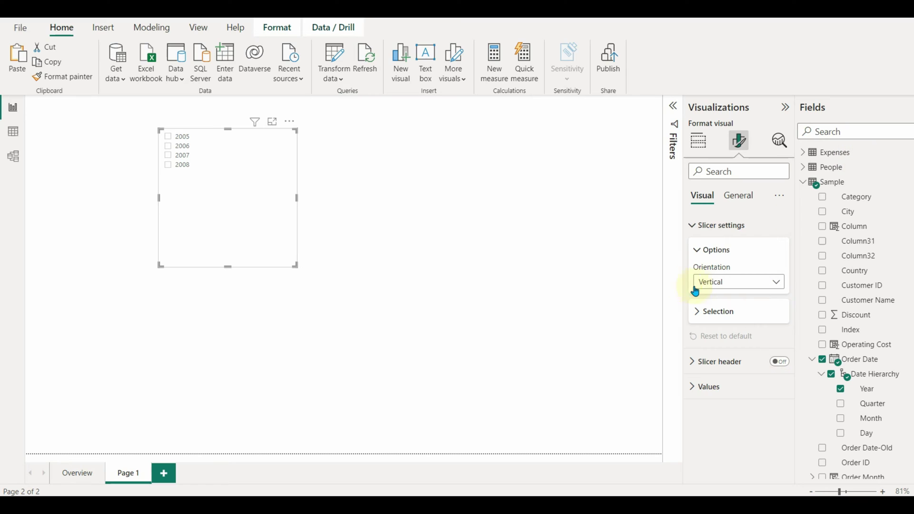
{"action": "left_click", "coordinate": [710, 284]}
{"action": "left_click", "coordinate": [714, 313]}
{"action": "left_click_drag", "start_coordinate": [293, 266], "coordinate": [628, 107]}
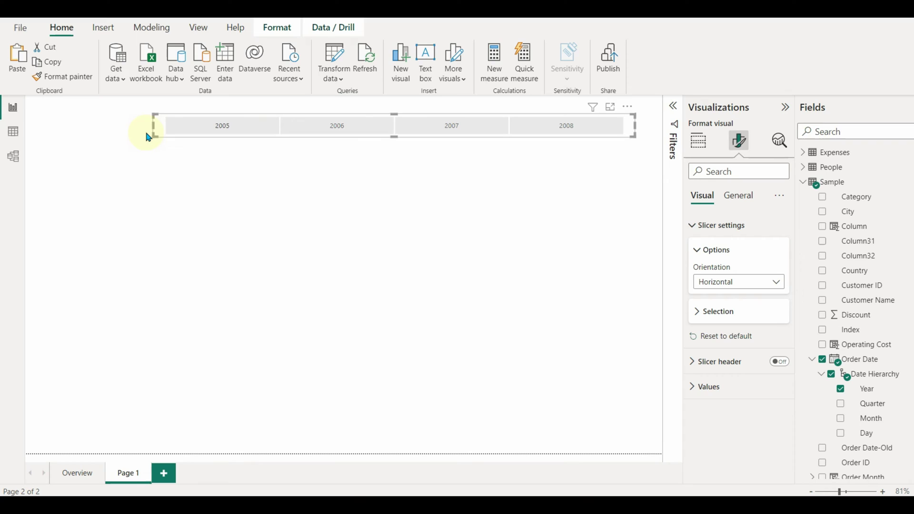
Set the Year tile labels to DIN font, size 11, in white.
{"action": "left_click", "coordinate": [719, 226]}
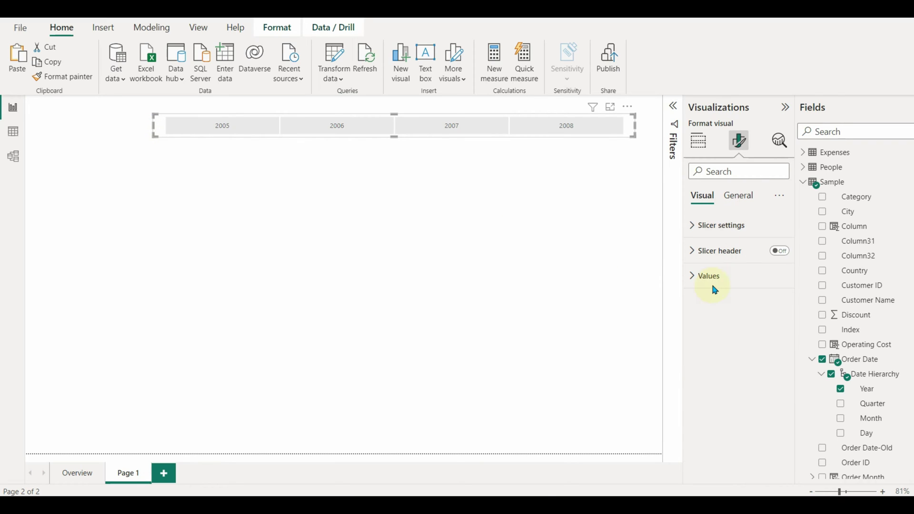
{"action": "left_click", "coordinate": [757, 276]}
{"action": "left_click", "coordinate": [740, 332]}
{"action": "left_click", "coordinate": [709, 143]}
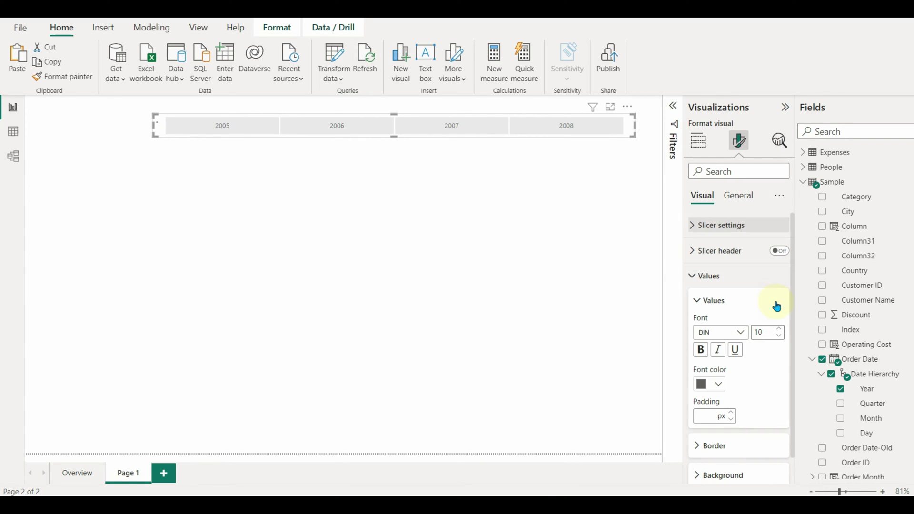
{"action": "left_click", "coordinate": [779, 328]}
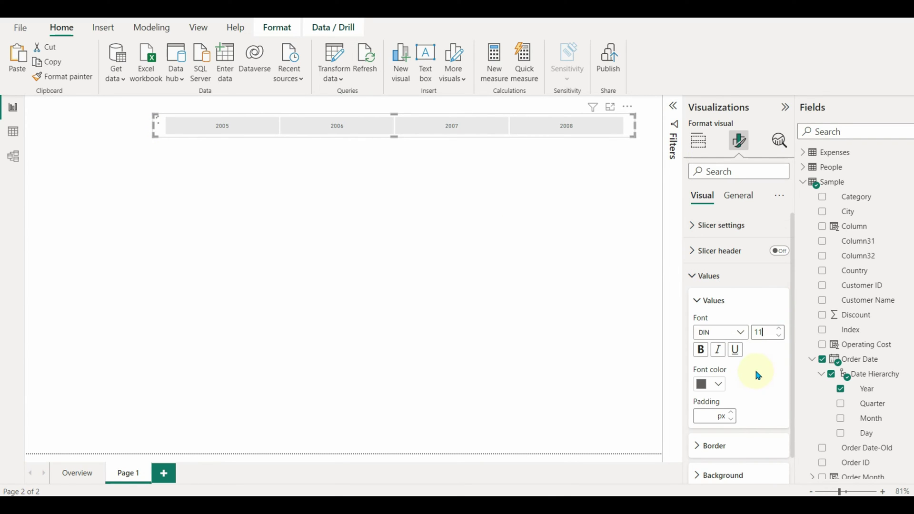
{"action": "left_click", "coordinate": [719, 385]}
{"action": "left_click", "coordinate": [710, 191]}
{"action": "left_click", "coordinate": [710, 303]}
Fill the Year tiles with pink #CC4B93, then test and clear a 2008 selection.
{"action": "left_click", "coordinate": [718, 359]}
{"action": "left_click", "coordinate": [719, 394]}
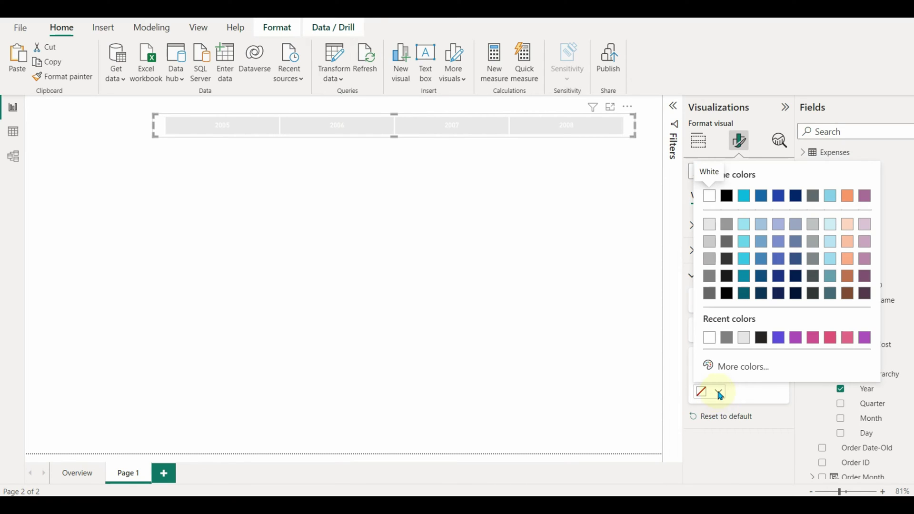
{"action": "left_click", "coordinate": [816, 339]}
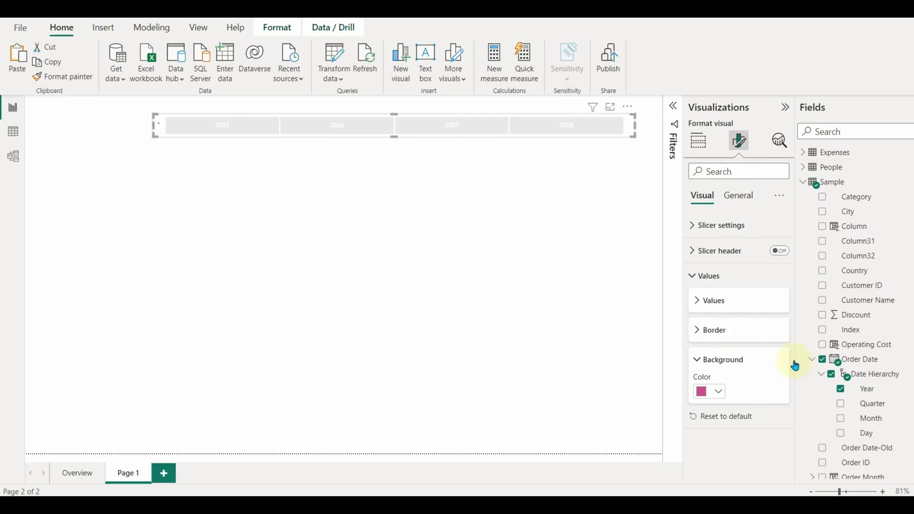
{"action": "left_click", "coordinate": [625, 241]}
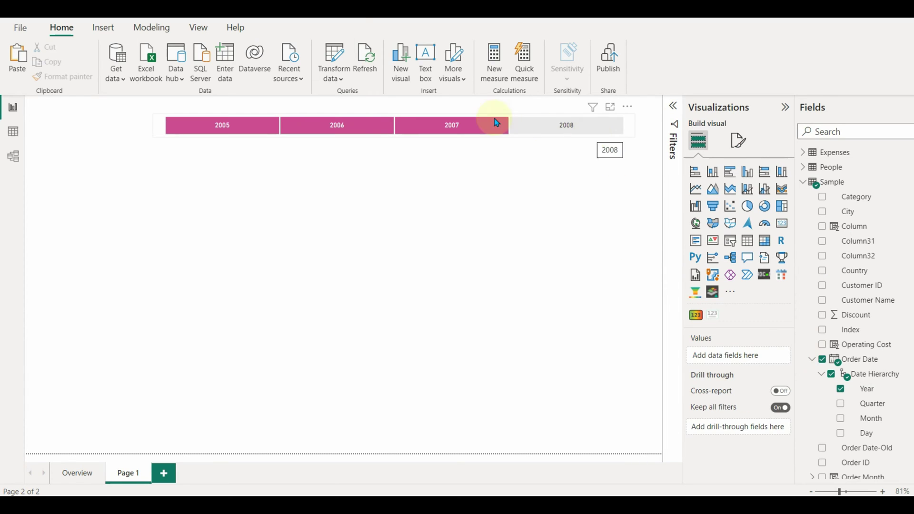
{"action": "left_click", "coordinate": [606, 129]}
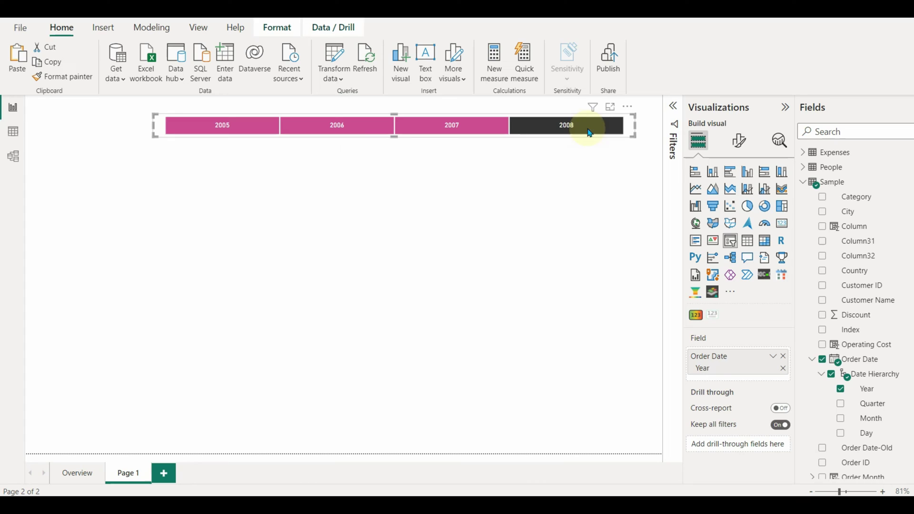
{"action": "left_click", "coordinate": [570, 217]}
Place a copy of the Year slicer below it and swap its field from Year to Month.
{"action": "left_click", "coordinate": [630, 122]}
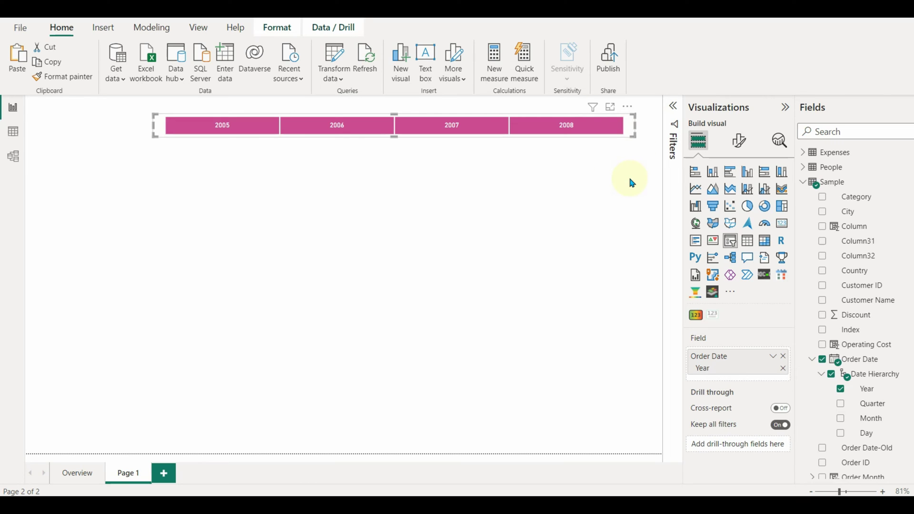
{"action": "left_click_drag", "start_coordinate": [635, 115], "coordinate": [631, 133]}
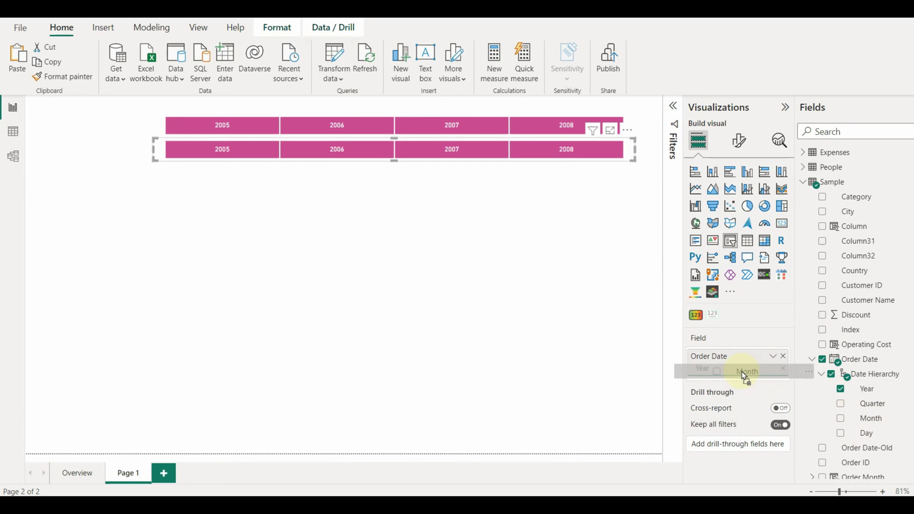
{"action": "left_click", "coordinate": [841, 419]}
{"action": "left_click", "coordinate": [840, 389]}
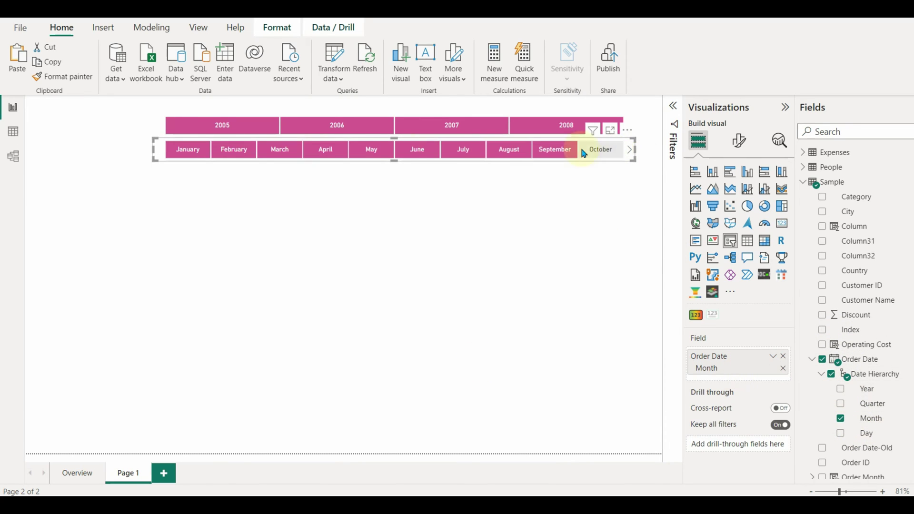
{"action": "left_click", "coordinate": [179, 244]}
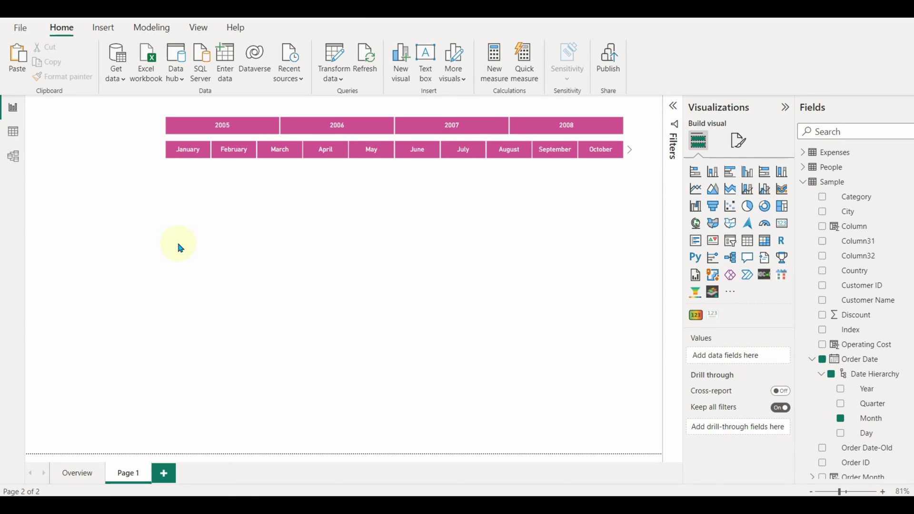
Switch the third duplicated slicer's field to Order Date Day, showing tiles 1–20.
{"action": "left_click", "coordinate": [637, 154]}
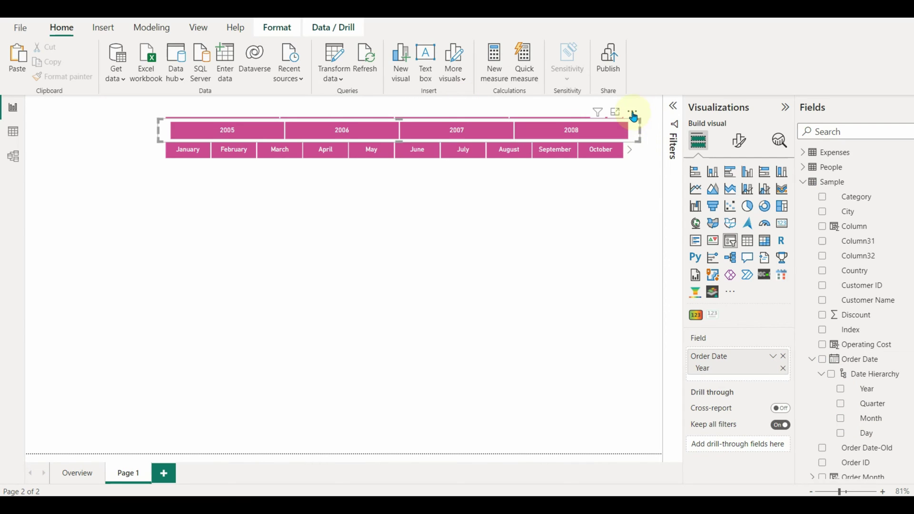
{"action": "left_click", "coordinate": [632, 162]}
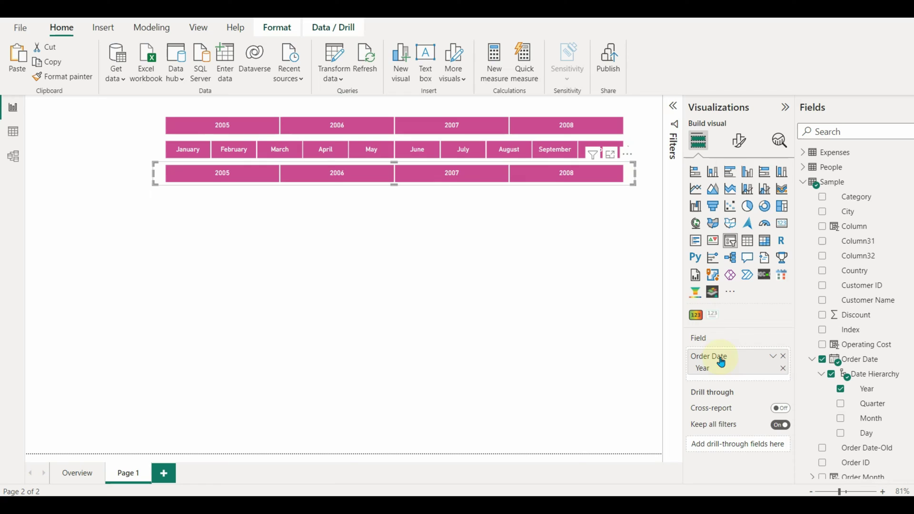
{"action": "left_click_drag", "start_coordinate": [861, 439], "coordinate": [761, 374]}
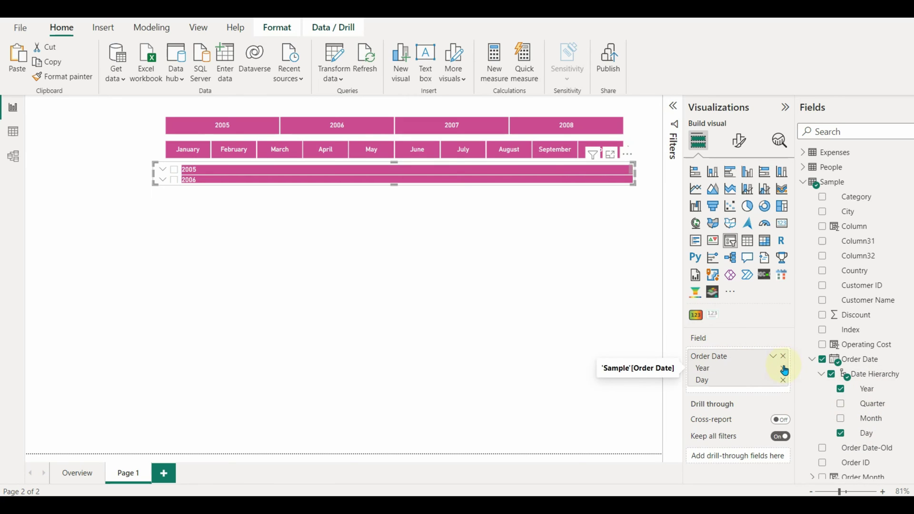
{"action": "left_click", "coordinate": [425, 322]}
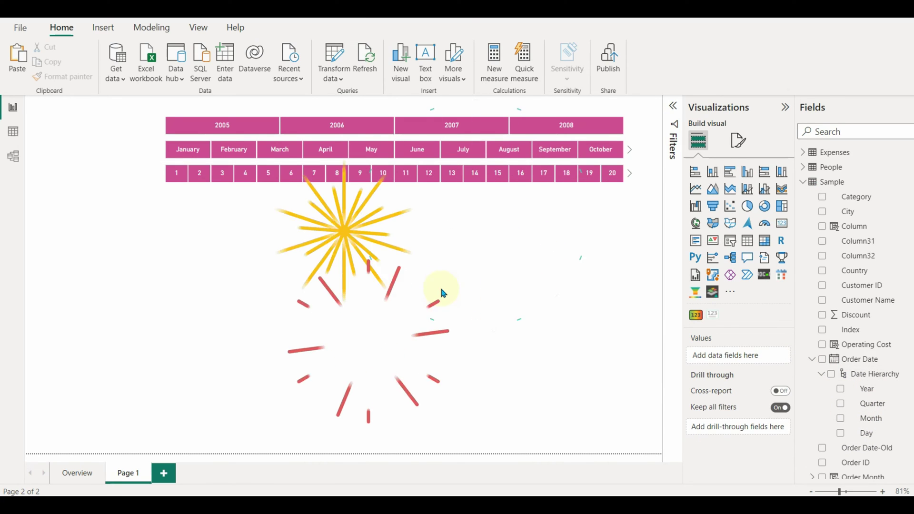
Insert a small text box at the page's top-left reading 'Year'.
{"action": "left_click", "coordinate": [425, 63]}
{"action": "left_click_drag", "start_coordinate": [238, 251], "coordinate": [178, 116]}
{"action": "left_click_drag", "start_coordinate": [184, 259], "coordinate": [152, 138]}
{"action": "left_click", "coordinate": [129, 130]}
{"action": "type", "text": "Year"}
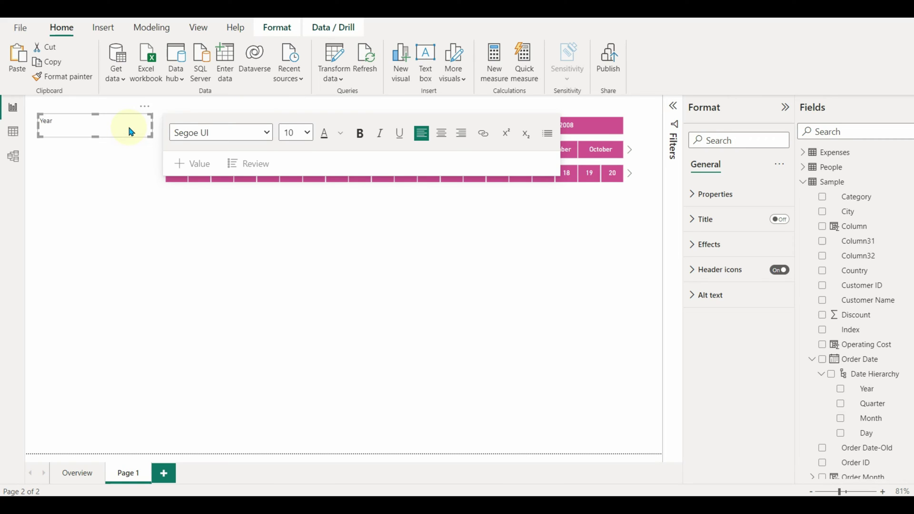
Make the 'Year' text white at 16 pt.
{"action": "key", "text": "ctrl+a"}
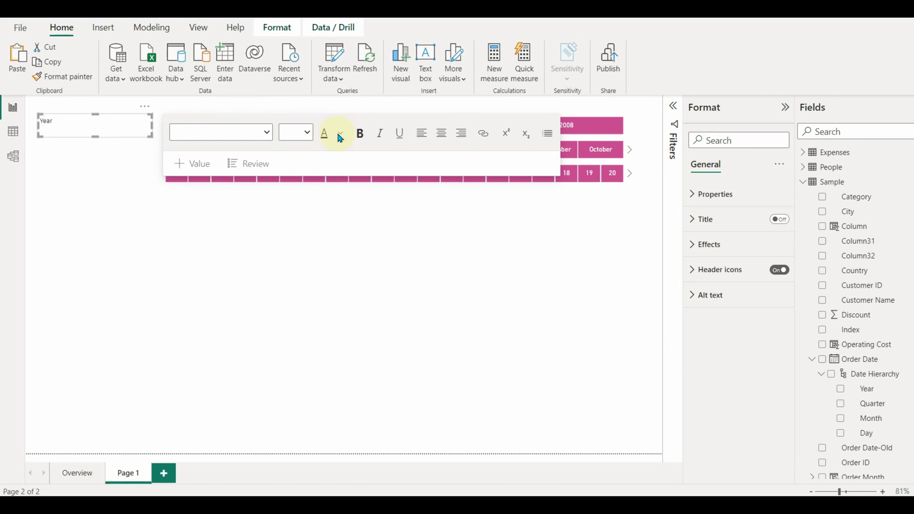
{"action": "left_click", "coordinate": [340, 135]}
{"action": "left_click", "coordinate": [360, 177]}
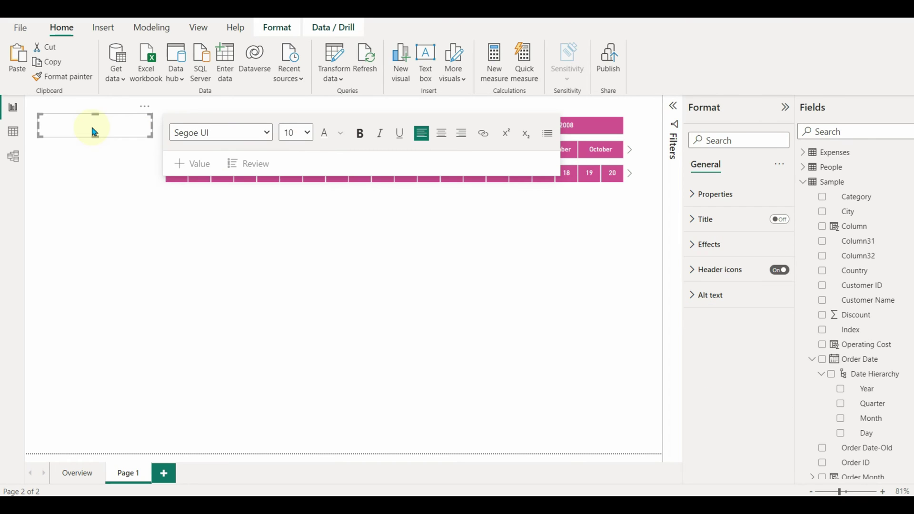
{"action": "left_click", "coordinate": [36, 132]}
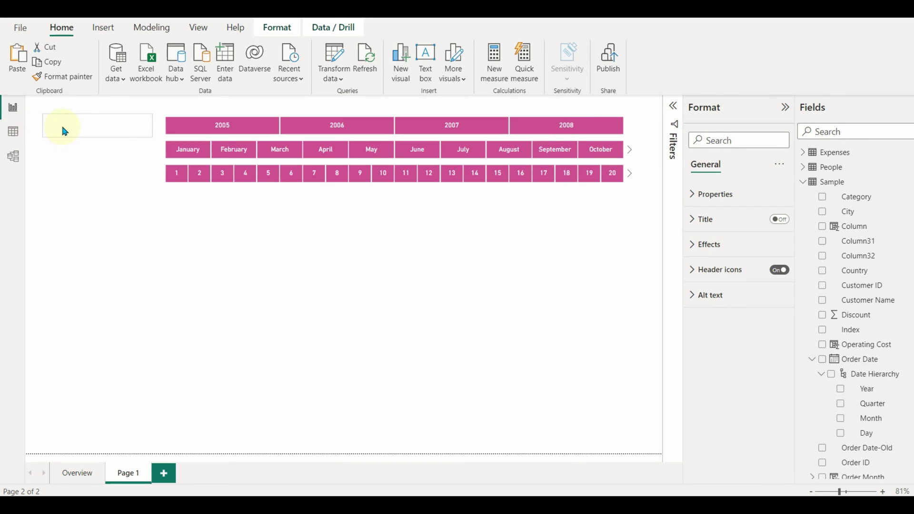
{"action": "left_click", "coordinate": [95, 124]}
{"action": "double_click", "coordinate": [126, 123]}
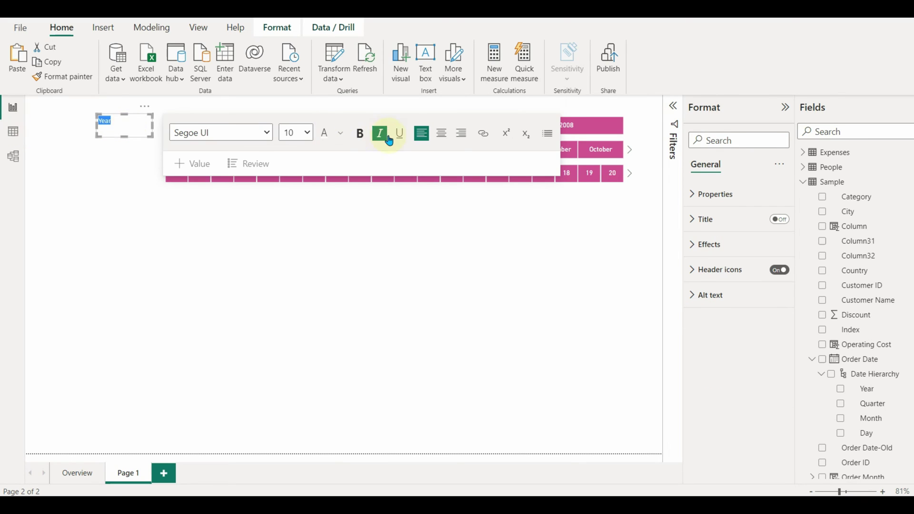
{"action": "left_click", "coordinate": [308, 134]}
{"action": "left_click", "coordinate": [292, 233]}
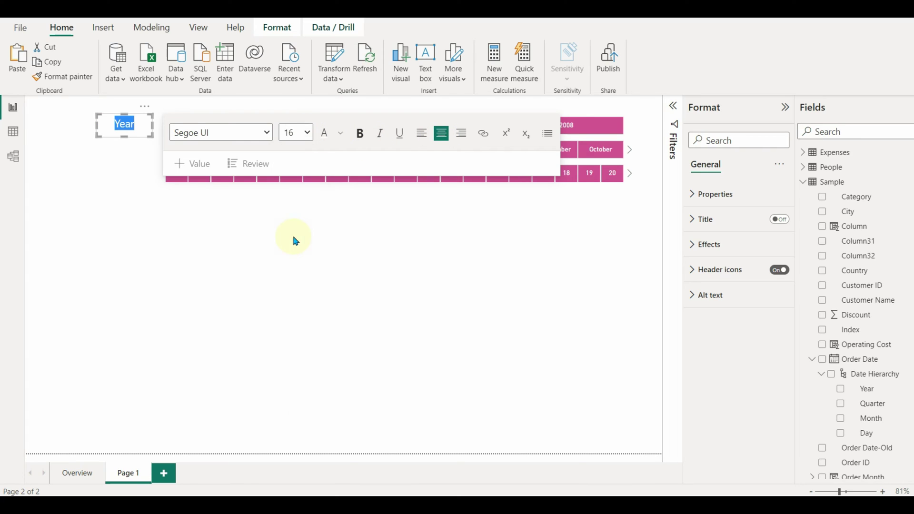
Turn on a pink background in the Year text box's effects.
{"action": "left_click", "coordinate": [720, 251]}
{"action": "left_click", "coordinate": [715, 301]}
{"action": "left_click", "coordinate": [724, 247]}
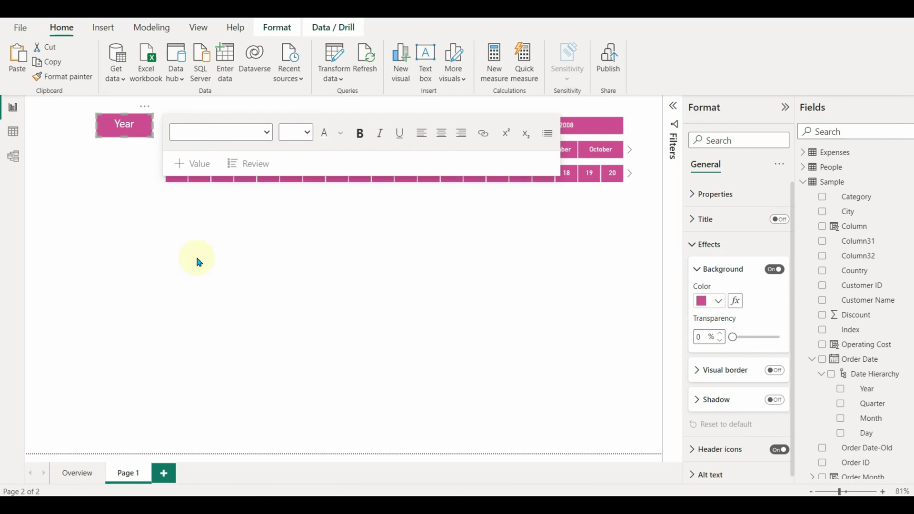
{"action": "left_click", "coordinate": [174, 261]}
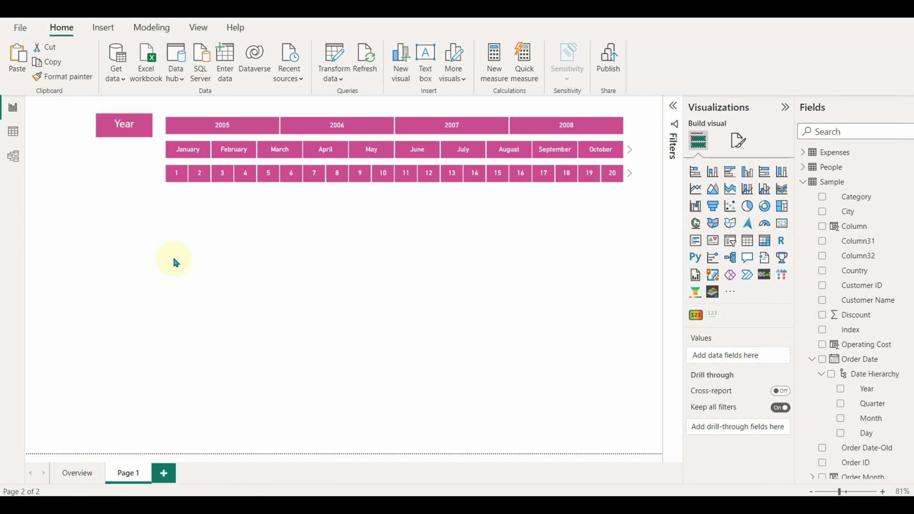
{"action": "left_click", "coordinate": [128, 137]}
{"action": "left_click", "coordinate": [128, 147]}
{"action": "left_click", "coordinate": [123, 138]}
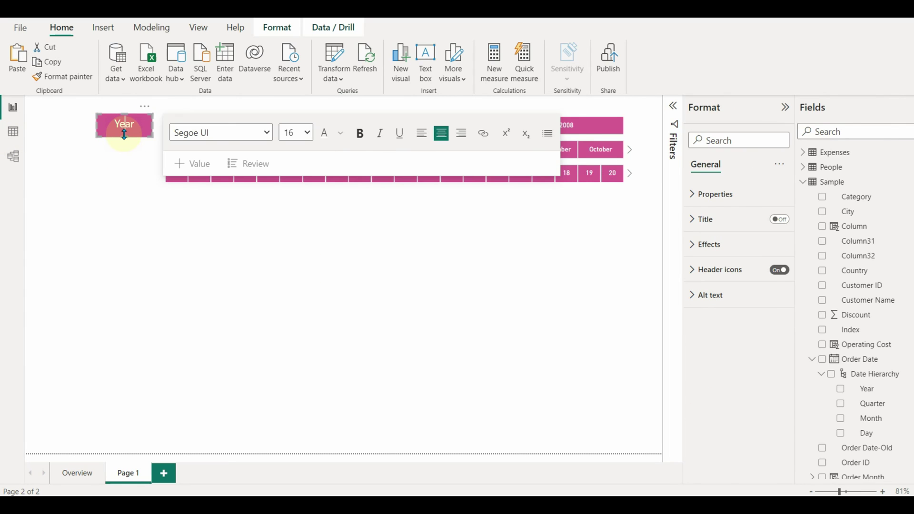
{"action": "left_click", "coordinate": [129, 130]}
Reduce the Year label to 14 pt and align it with the Year slicer.
{"action": "left_click", "coordinate": [309, 133]}
{"action": "left_click", "coordinate": [293, 224]}
{"action": "left_click_drag", "start_coordinate": [133, 139], "coordinate": [149, 121]}
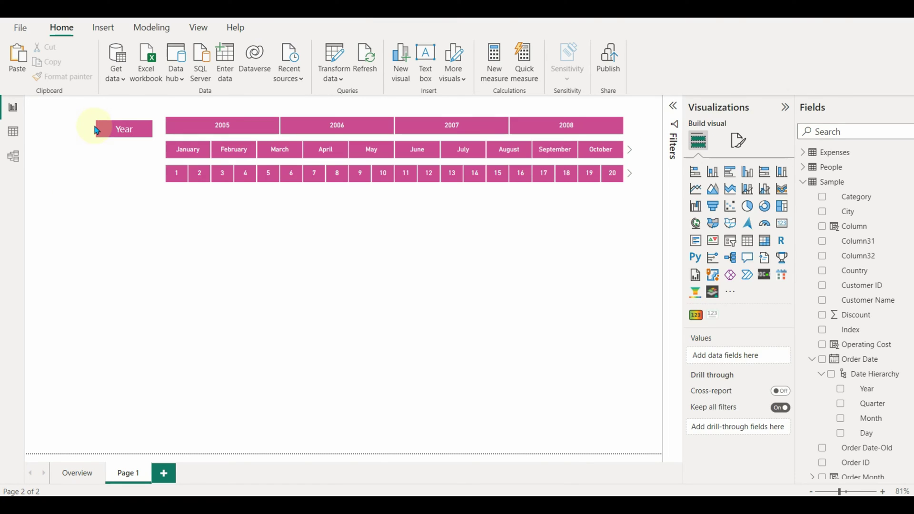
{"action": "left_click", "coordinate": [87, 169]}
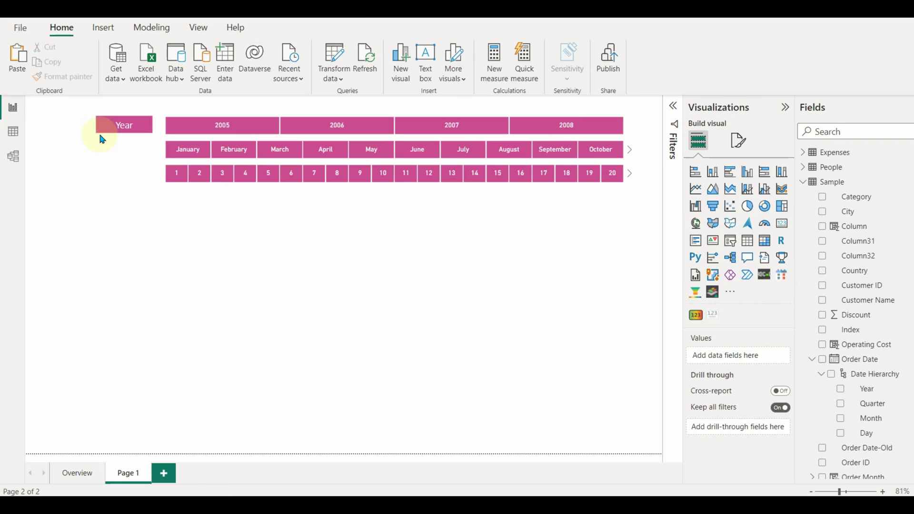
Copy the label beside the Month and Day slicers and rename the copies 'Month' and 'Day'.
{"action": "left_click", "coordinate": [110, 137]}
{"action": "left_click_drag", "start_coordinate": [147, 116], "coordinate": [149, 138]}
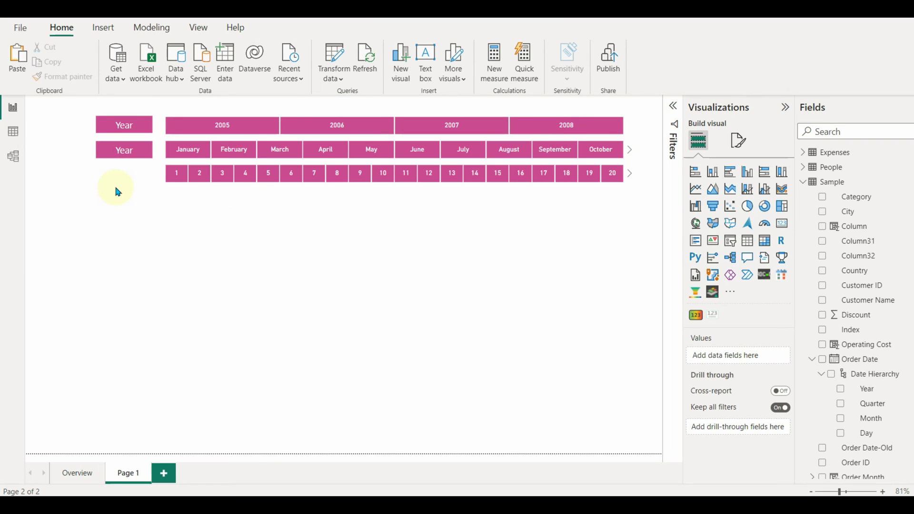
{"action": "left_click_drag", "start_coordinate": [147, 122], "coordinate": [152, 165]}
{"action": "left_click", "coordinate": [126, 150]}
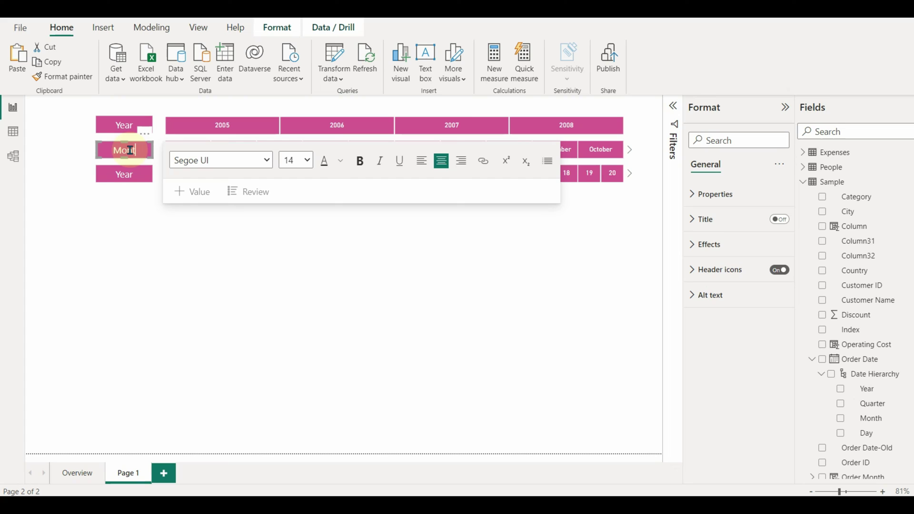
{"action": "double_click", "coordinate": [136, 172]}
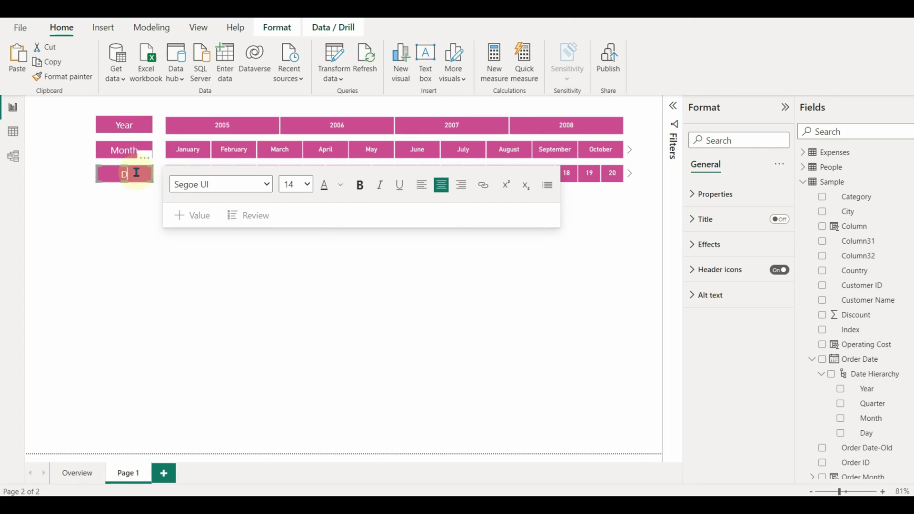
{"action": "left_click", "coordinate": [154, 248]}
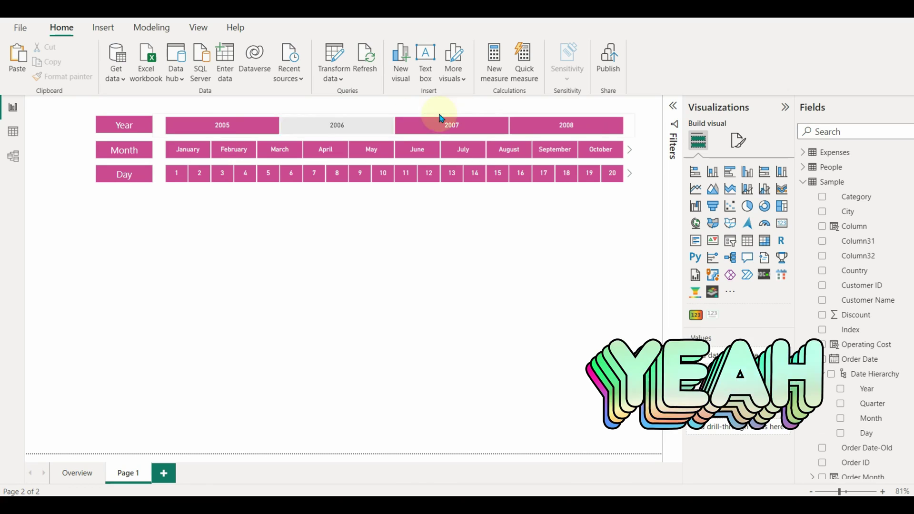
Choose 2007 in the Year slicer, July in Month and 11 in Day.
{"action": "left_click", "coordinate": [492, 126]}
{"action": "left_click", "coordinate": [445, 201]}
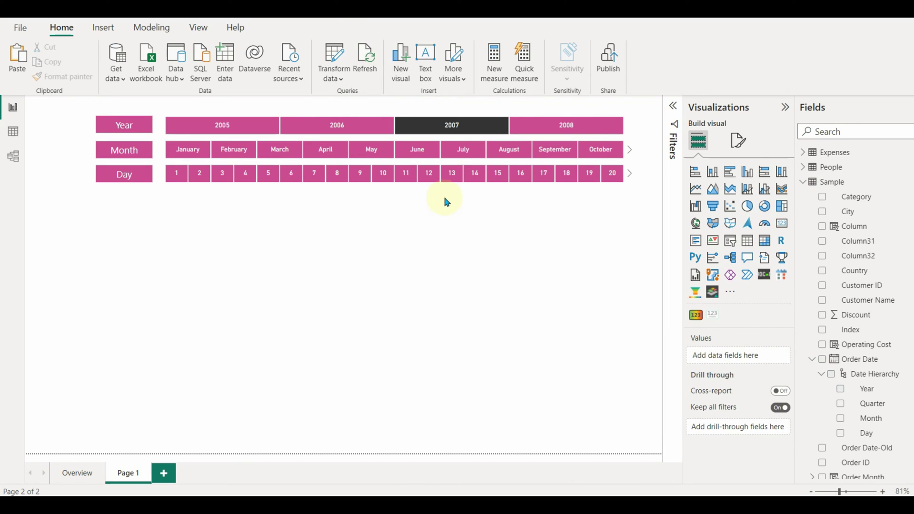
{"action": "left_click", "coordinate": [463, 149]}
{"action": "left_click", "coordinate": [406, 173]}
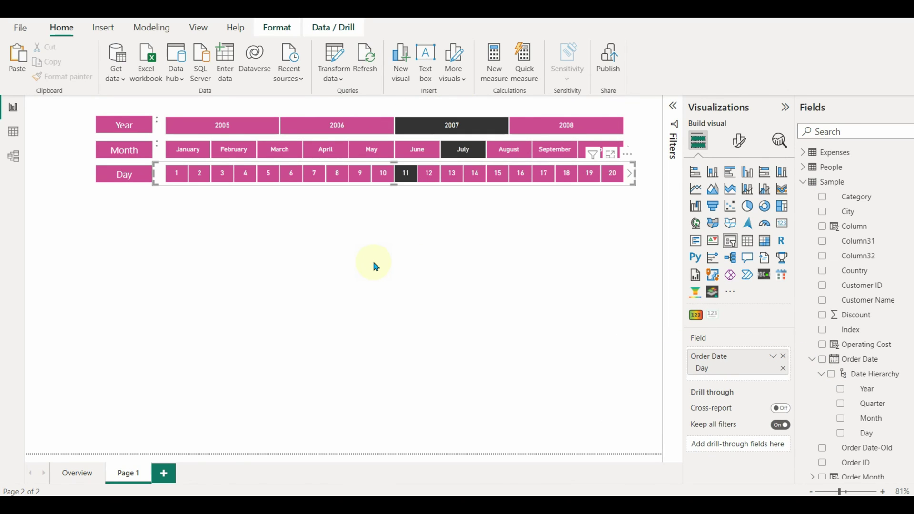
{"action": "left_click", "coordinate": [375, 263]}
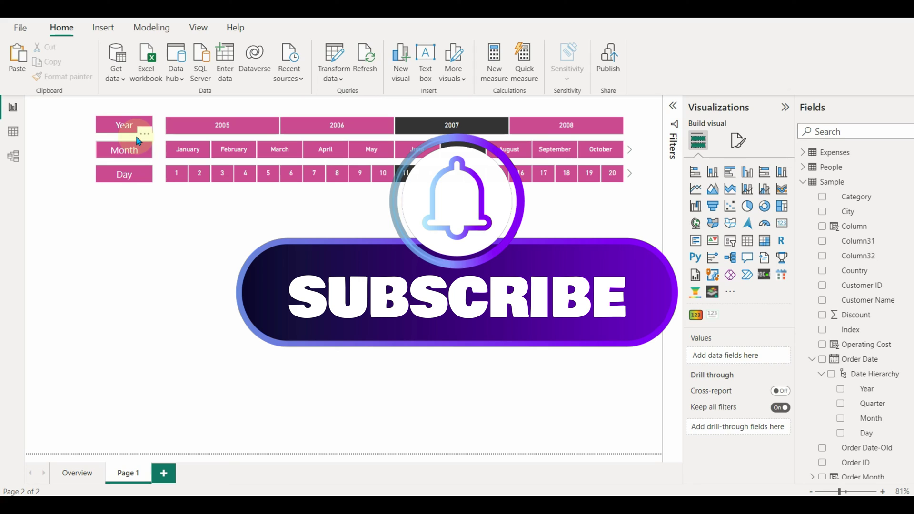
Switch the Year, Month and Day label text from Segoe UI to Cambria, one label at a time.
{"action": "left_click", "coordinate": [125, 122]}
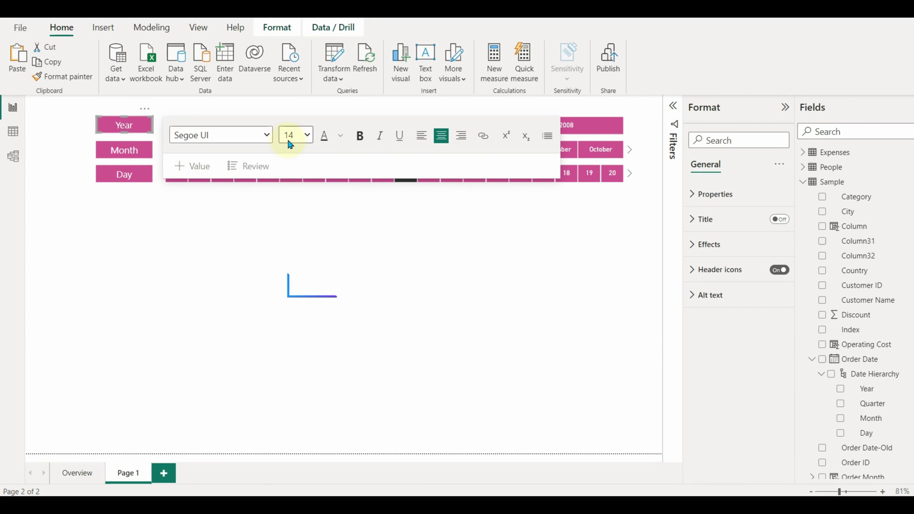
{"action": "key", "text": "ctrl+a"}
{"action": "left_click", "coordinate": [266, 134]}
{"action": "left_click", "coordinate": [200, 200]}
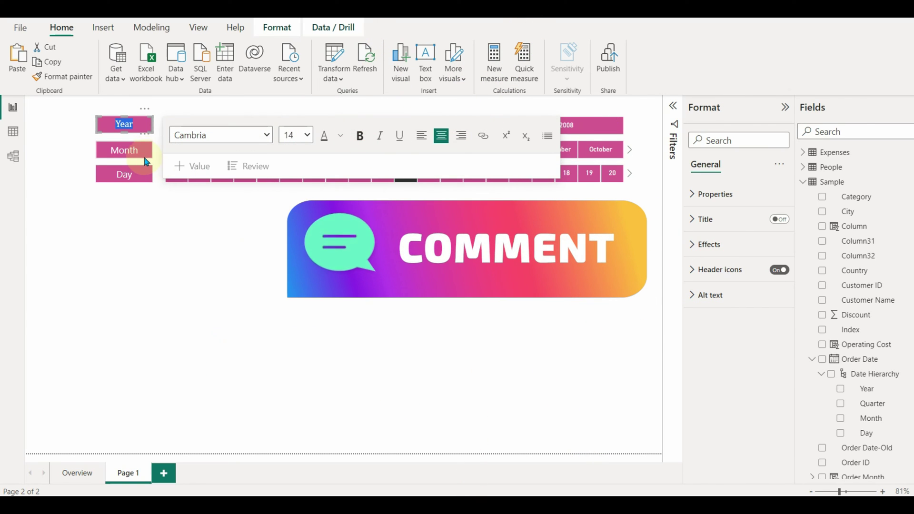
{"action": "double_click", "coordinate": [143, 150]}
{"action": "left_click", "coordinate": [235, 160]}
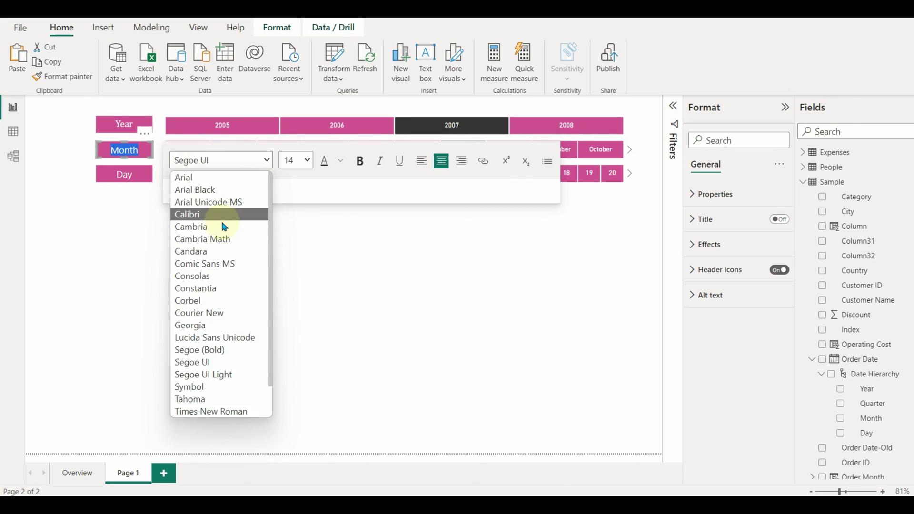
{"action": "left_click", "coordinate": [225, 227]}
{"action": "double_click", "coordinate": [131, 174]}
{"action": "left_click", "coordinate": [224, 183]}
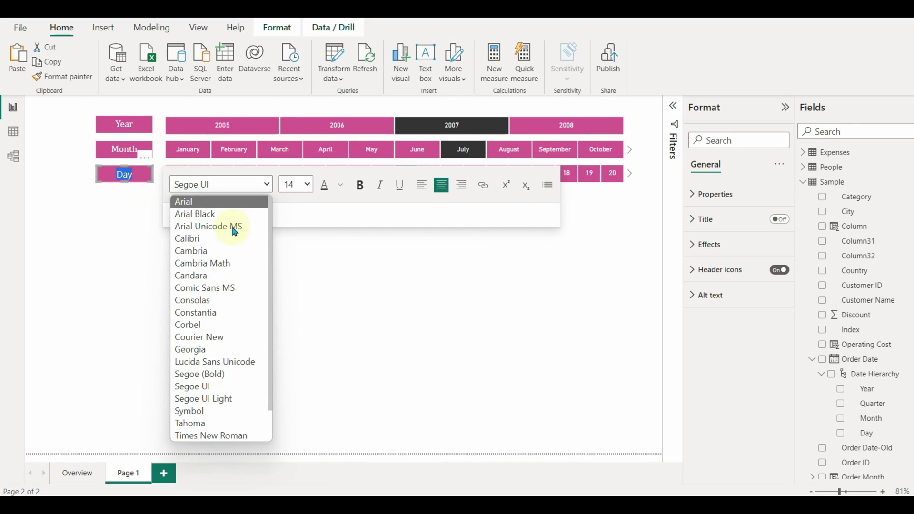
{"action": "left_click", "coordinate": [229, 257]}
{"action": "left_click", "coordinate": [204, 277]}
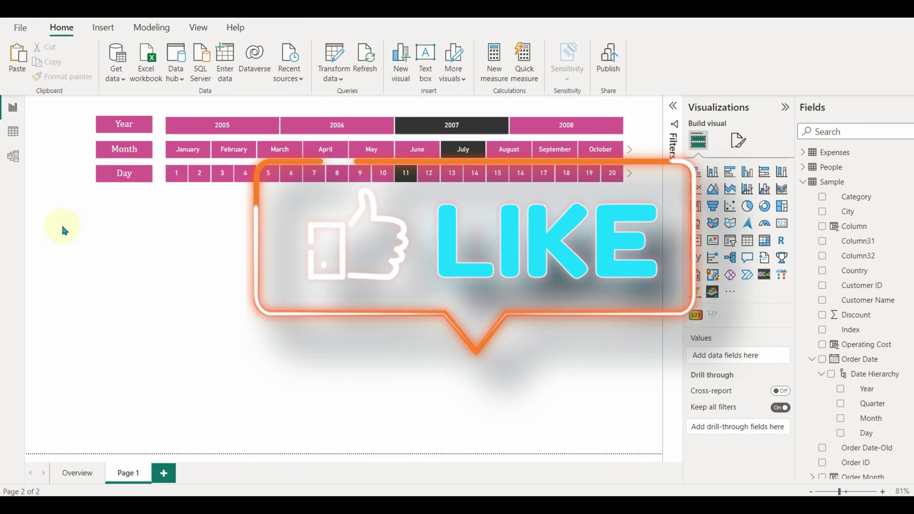